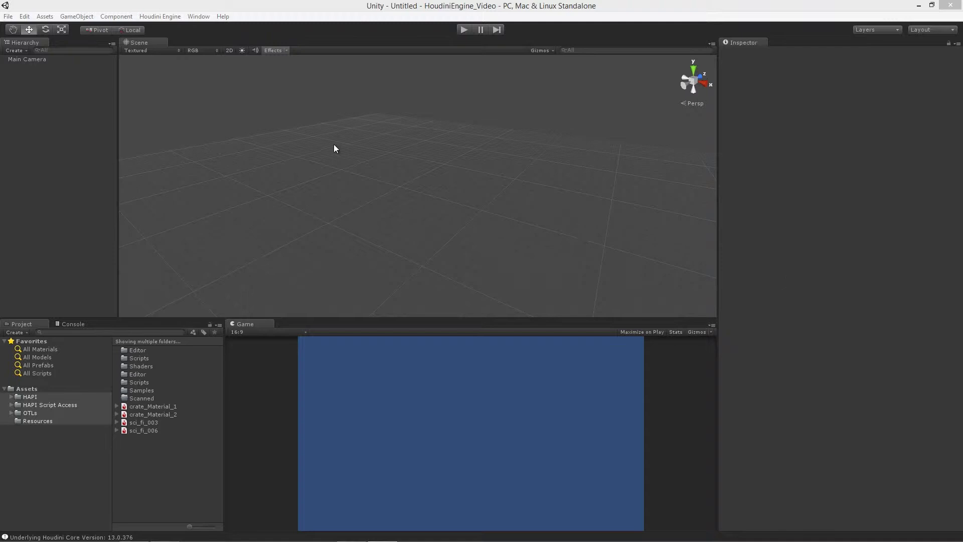
pyautogui.keyDown('alt'); pyautogui.moveTo(450, 209); pyautogui.dragTo(401, 215); pyautogui.keyUp('alt')
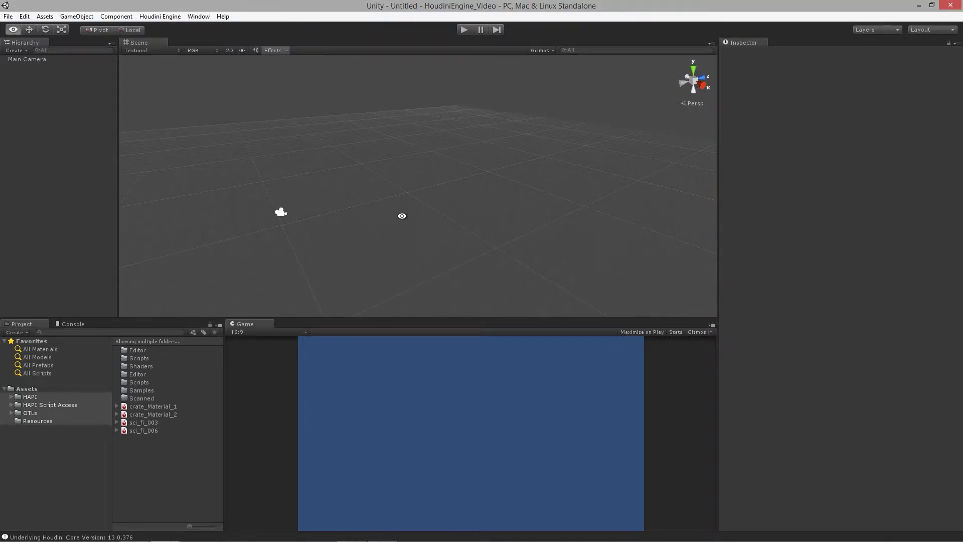
pyautogui.click(32, 389)
pyautogui.click(31, 396)
pyautogui.keyDown('shift'); pyautogui.click(38, 421); pyautogui.keyUp('shift')
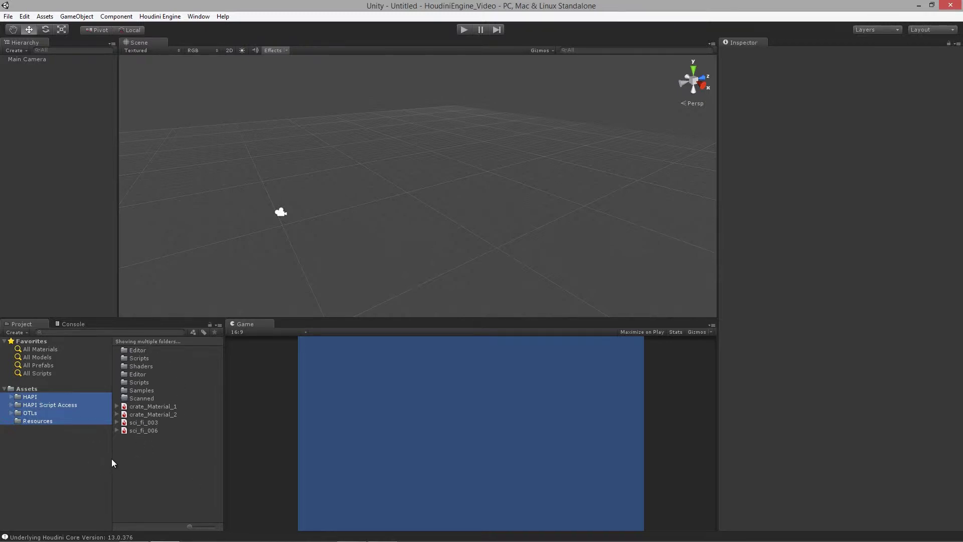
# Step: Slightly narrow the folder tree column and the Project panel
pyautogui.moveTo(113, 458); pyautogui.dragTo(104, 458)
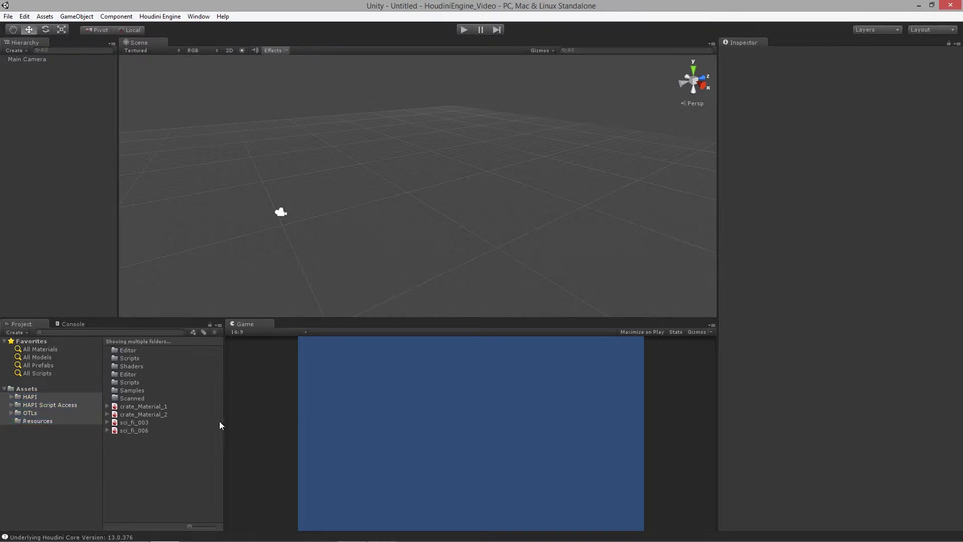
pyautogui.moveTo(222, 424); pyautogui.dragTo(210, 422)
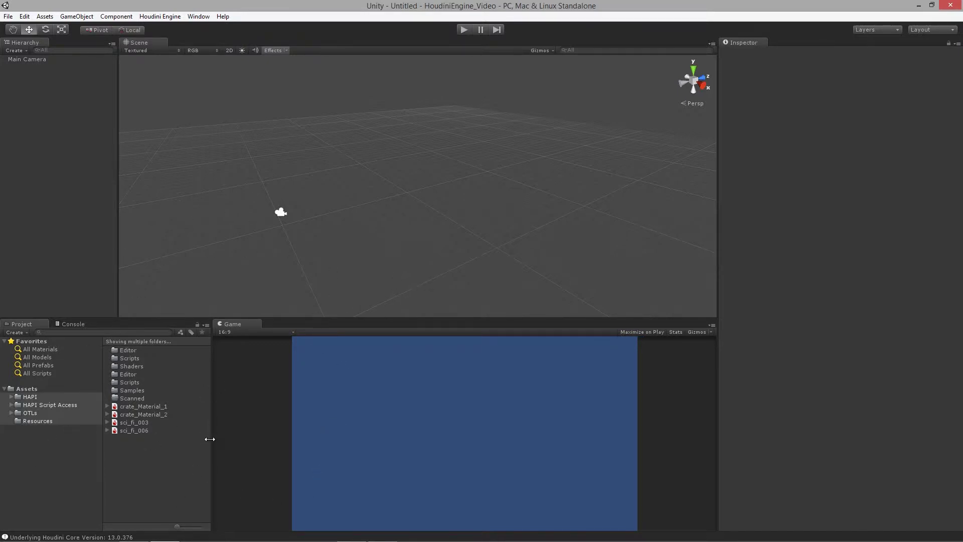
pyautogui.moveTo(208, 439); pyautogui.dragTo(219, 439)
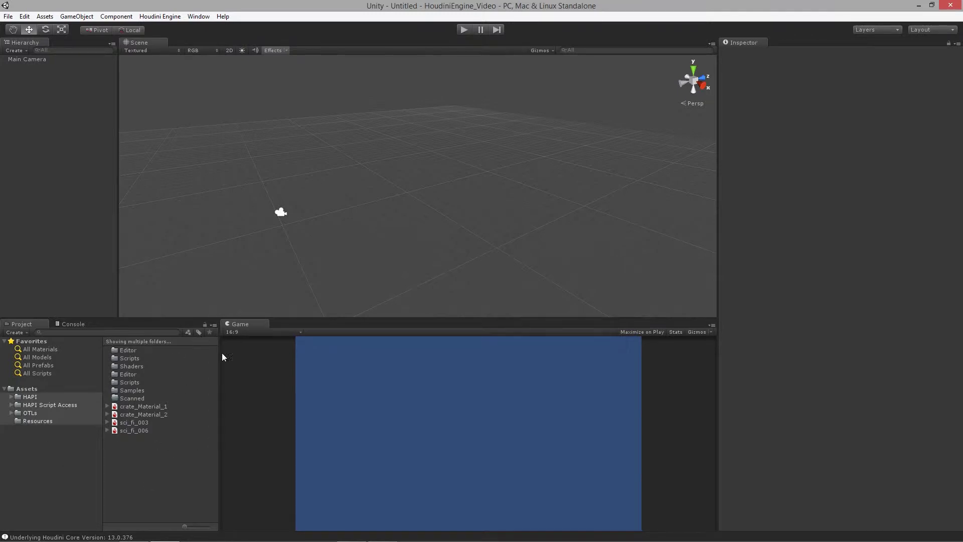
pyautogui.click(155, 19)
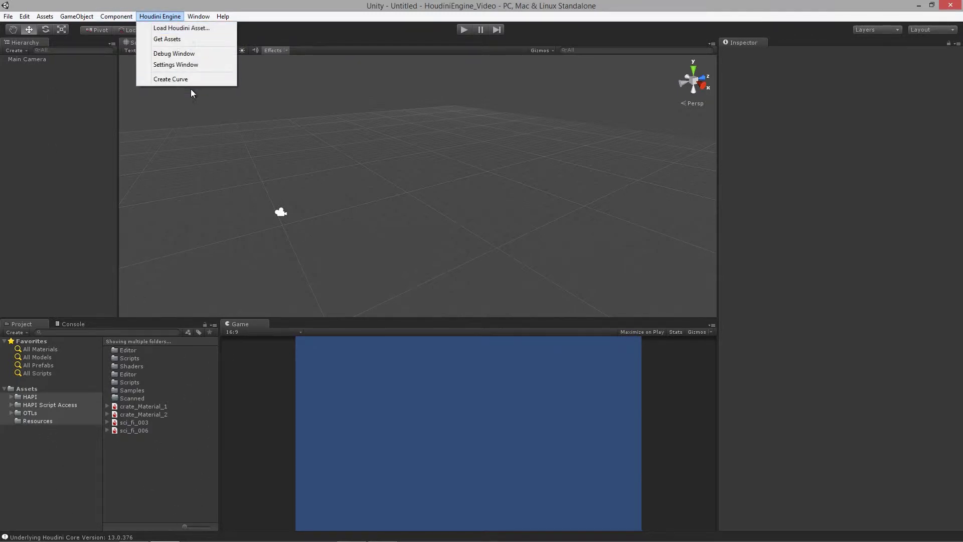
pyautogui.click(350, 123)
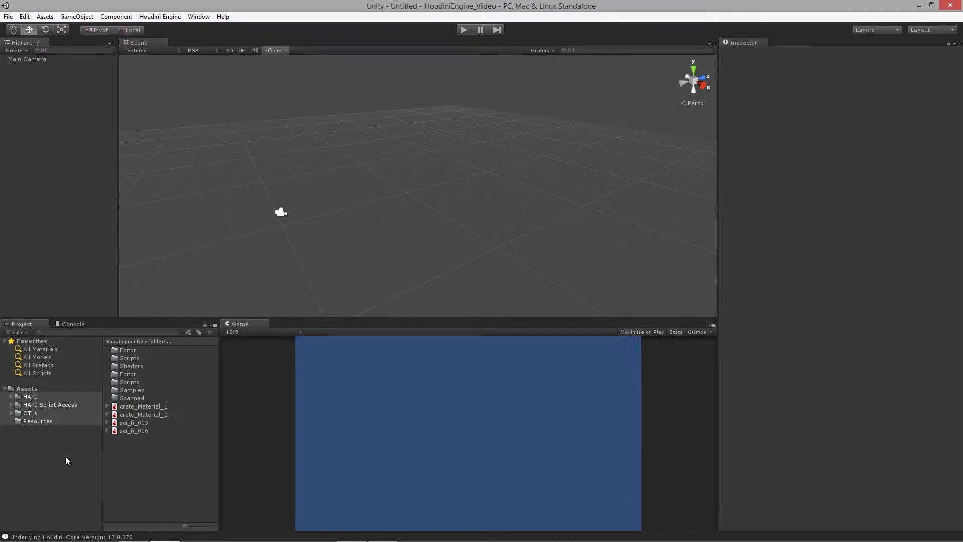
# Step: Export the HAPI, HAPI Script Access, OTLs and Resources folders as a package, including dependencies
pyautogui.click(28, 389)
pyautogui.click(32, 397)
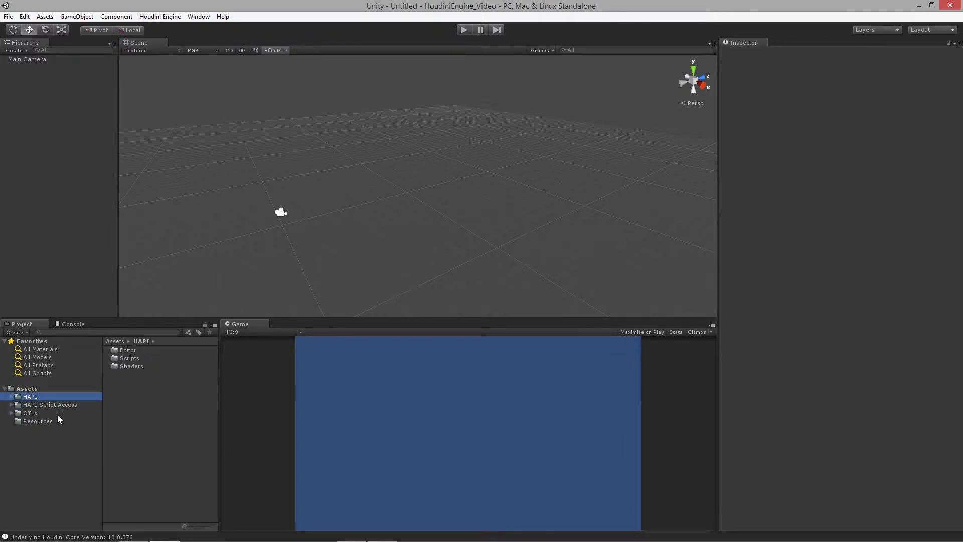
pyautogui.keyDown('shift'); pyautogui.click(47, 421); pyautogui.keyUp('shift')
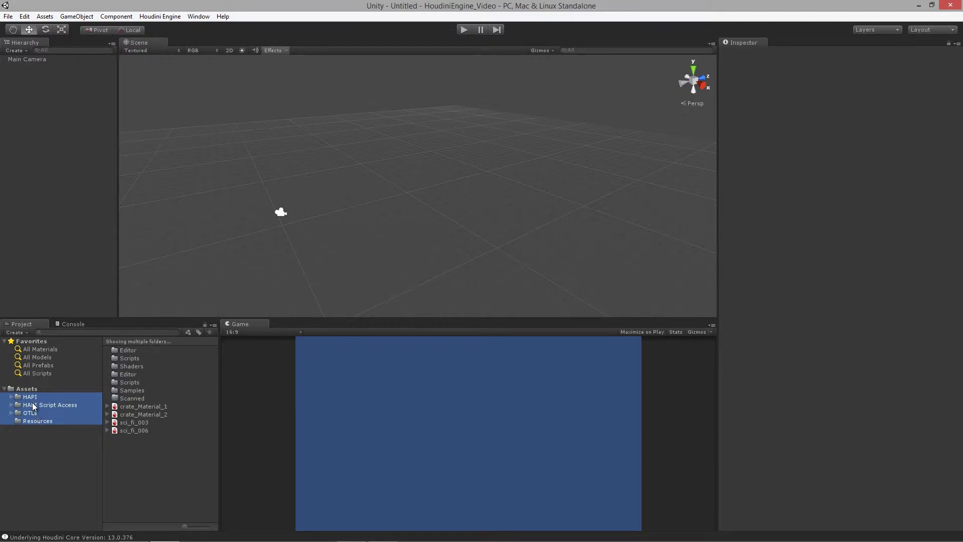
pyautogui.rightClick(32, 404)
pyautogui.click(94, 320)
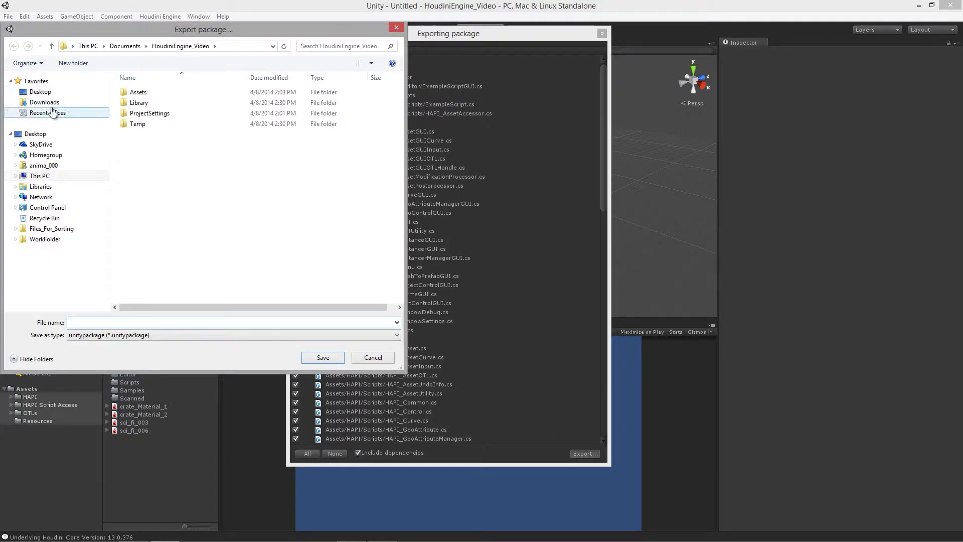
# Step: Save the exported package to the Desktop as HoudiniEngine_376
pyautogui.click(40, 133)
pyautogui.click(105, 322)
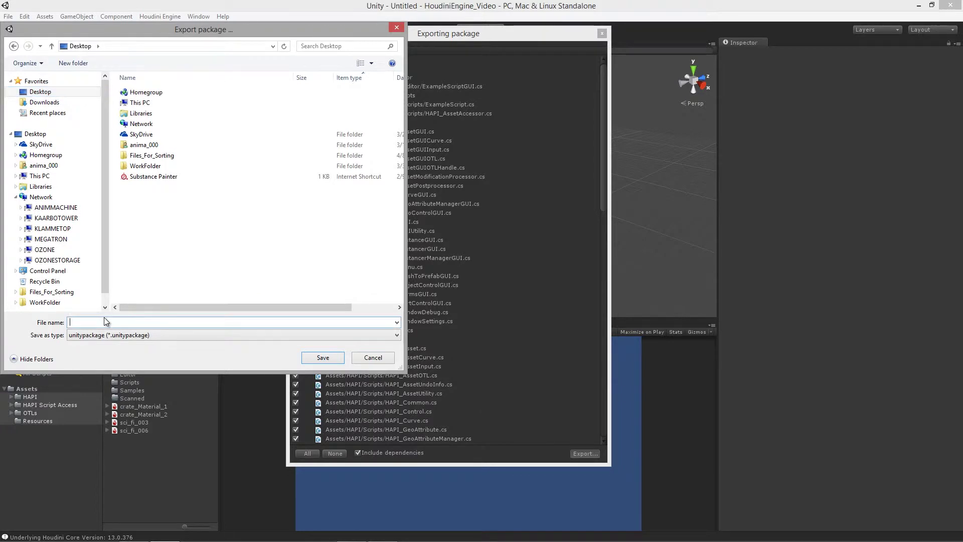
pyautogui.write('HoudiniEngi')
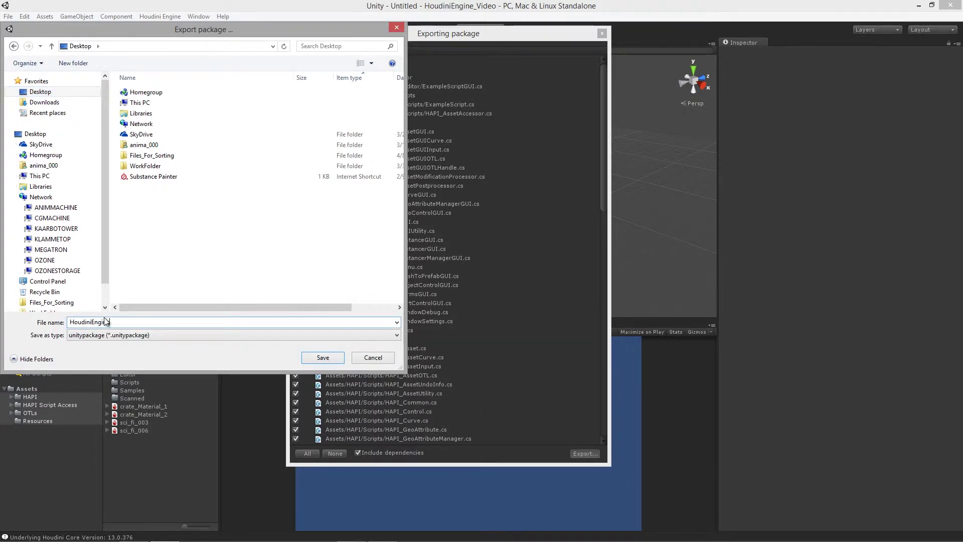
pyautogui.write('ne_376')
pyautogui.moveTo(124, 320); pyautogui.dragTo(112, 322)
pyautogui.click(131, 322)
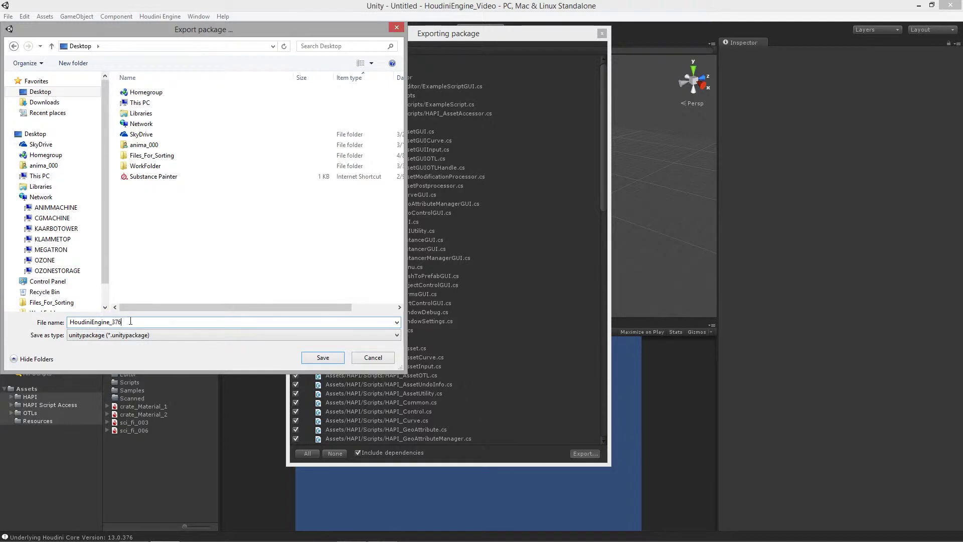
pyautogui.click(323, 358)
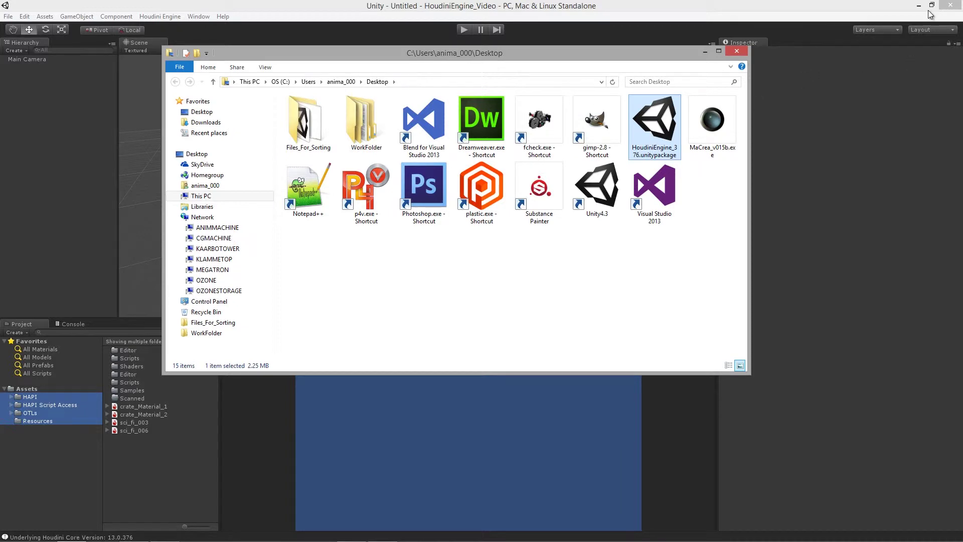
# Step: Close the open windows, then relaunch Unity and create a new project named Houdini_Test in the Documents folder
pyautogui.click(935, 7)
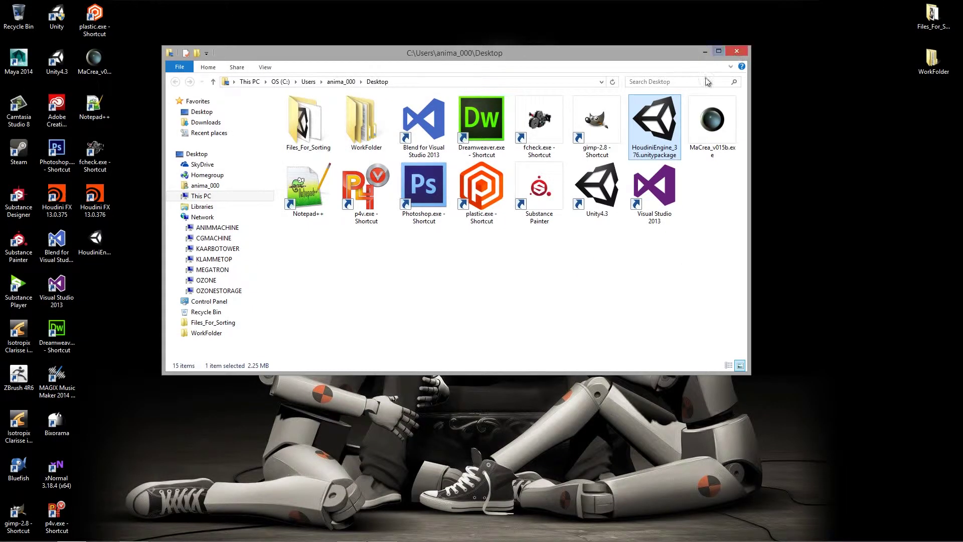
pyautogui.click(737, 52)
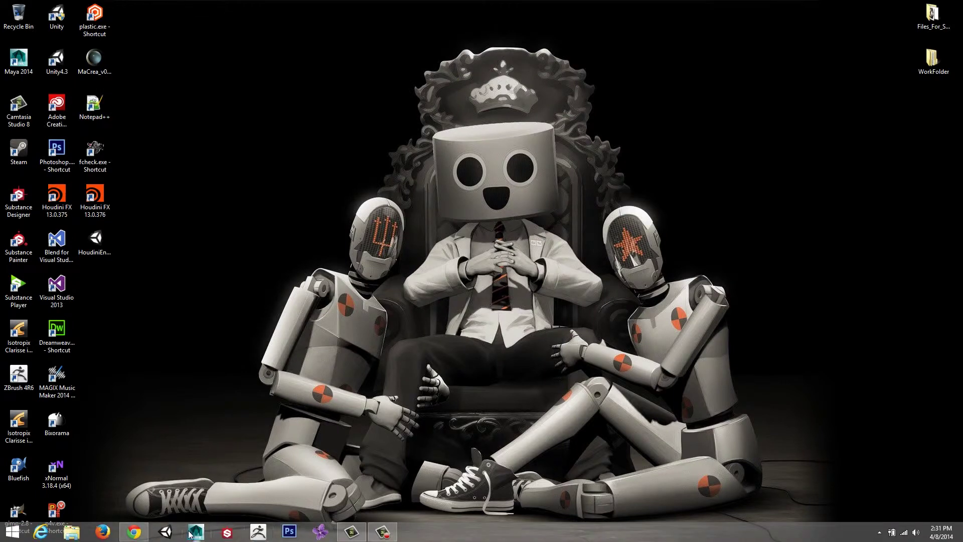
pyautogui.click(166, 532)
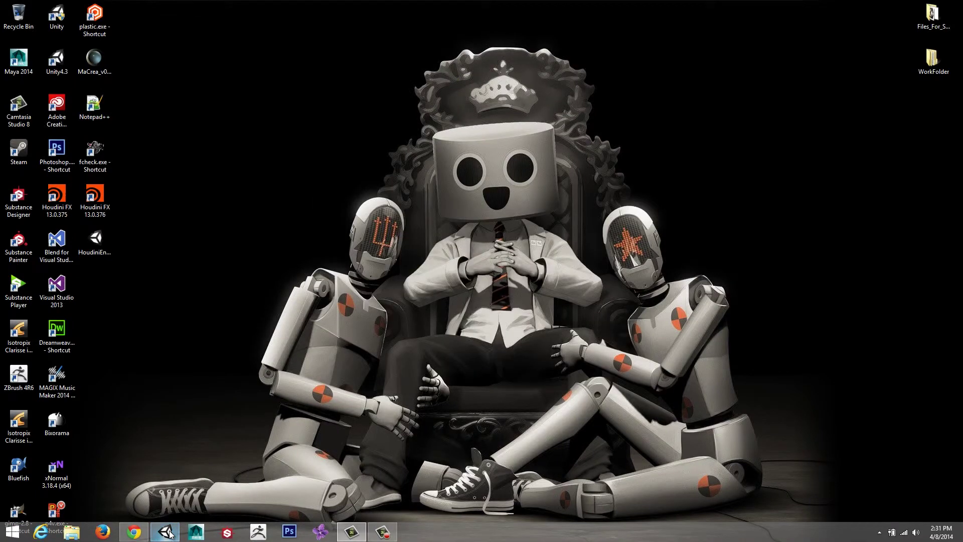
pyautogui.click(412, 204)
pyautogui.moveTo(494, 231); pyautogui.dragTo(441, 243)
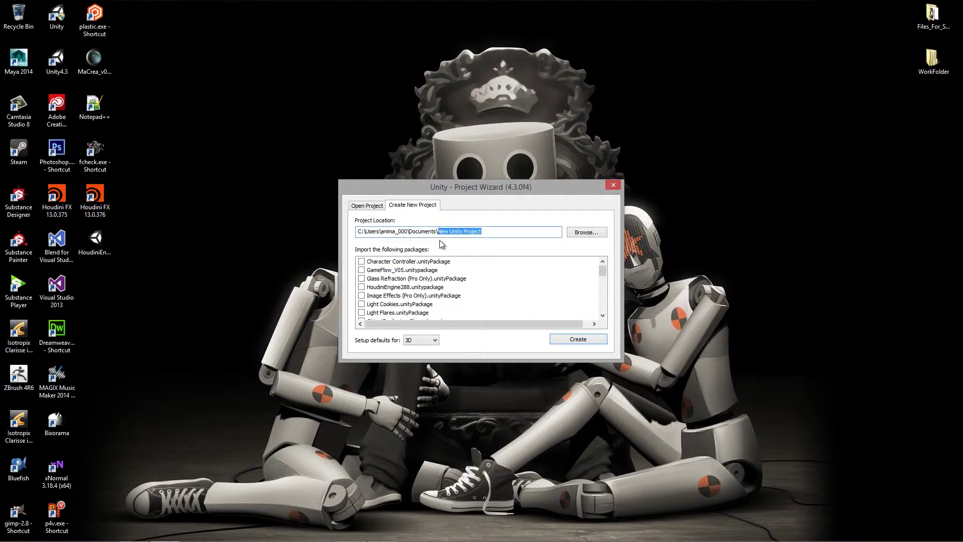
pyautogui.write('Houdini_Test')
pyautogui.click(584, 340)
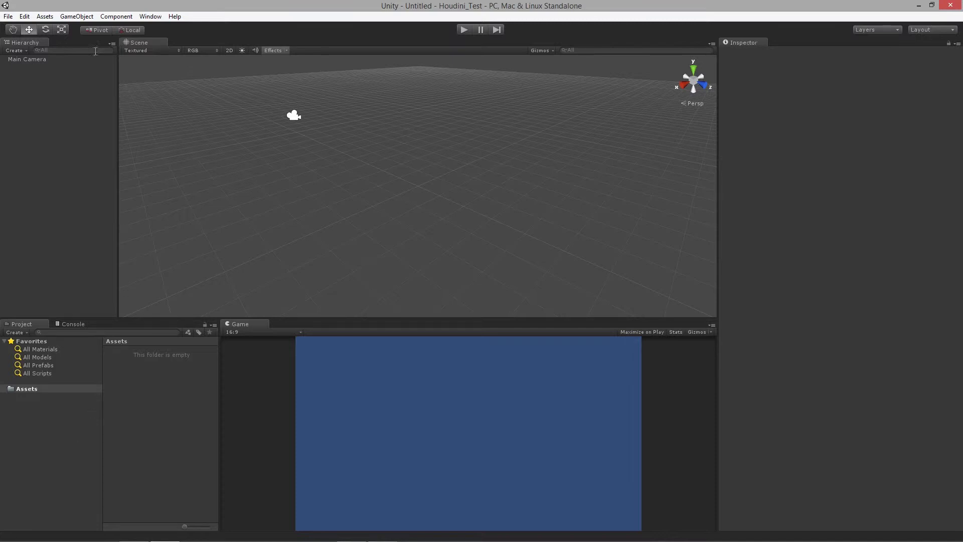
# Step: Import all items of the HoudiniEngine_376 package from the desktop into the project and check the console log
pyautogui.doubleClick(149, 5)
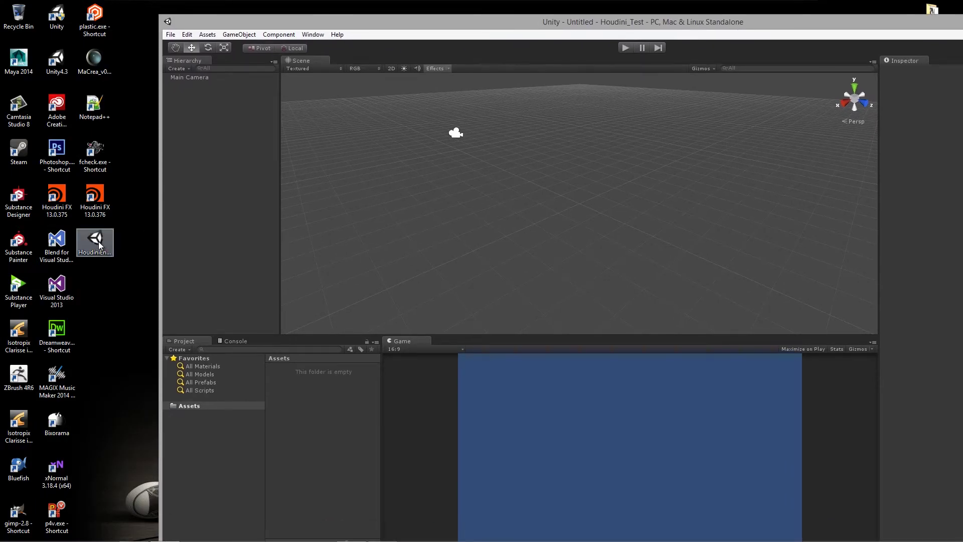
pyautogui.moveTo(99, 245); pyautogui.dragTo(300, 441)
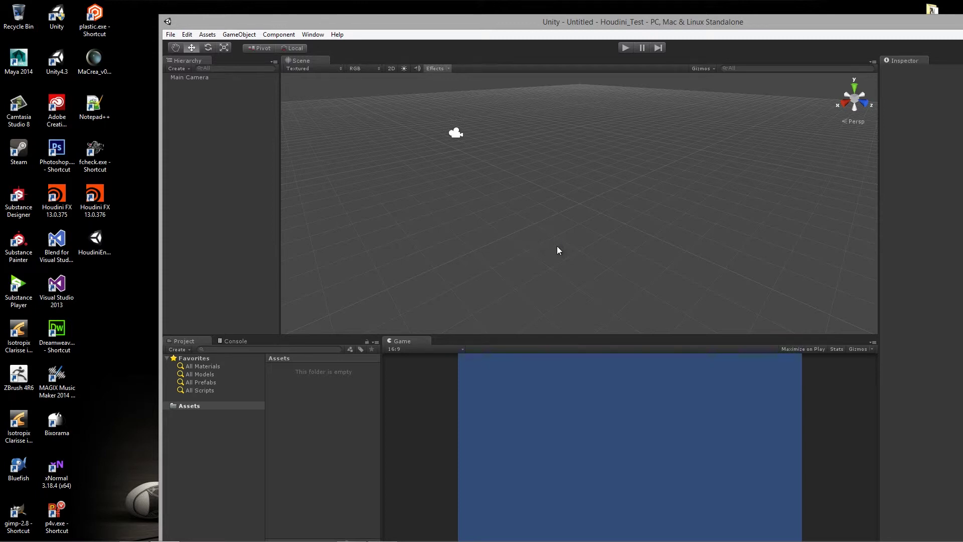
pyautogui.doubleClick(497, 25)
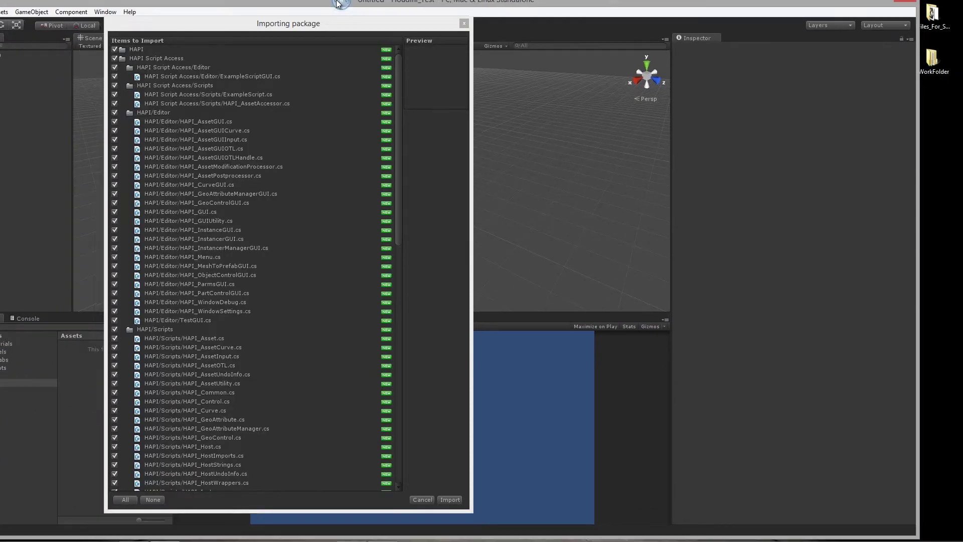
pyautogui.moveTo(384, 25); pyautogui.dragTo(543, 18)
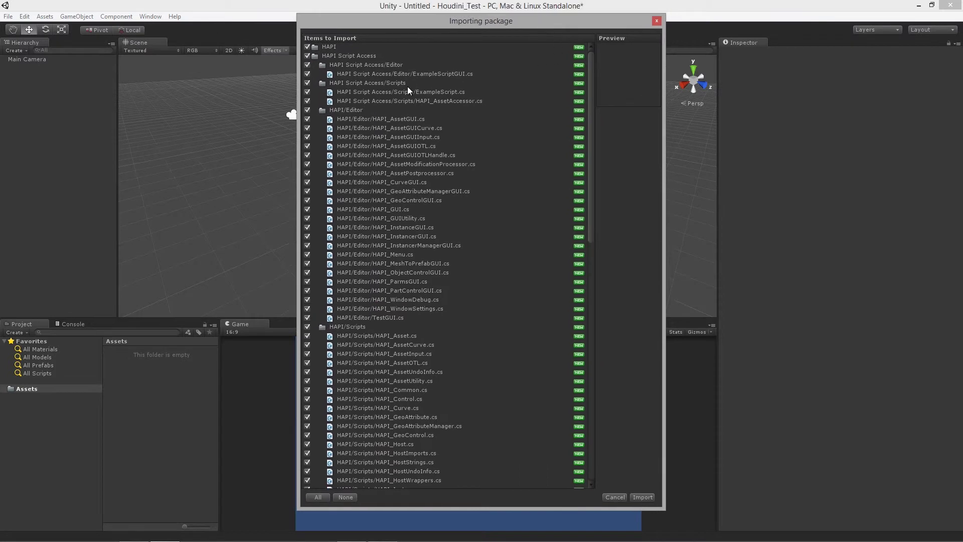
pyautogui.click(643, 497)
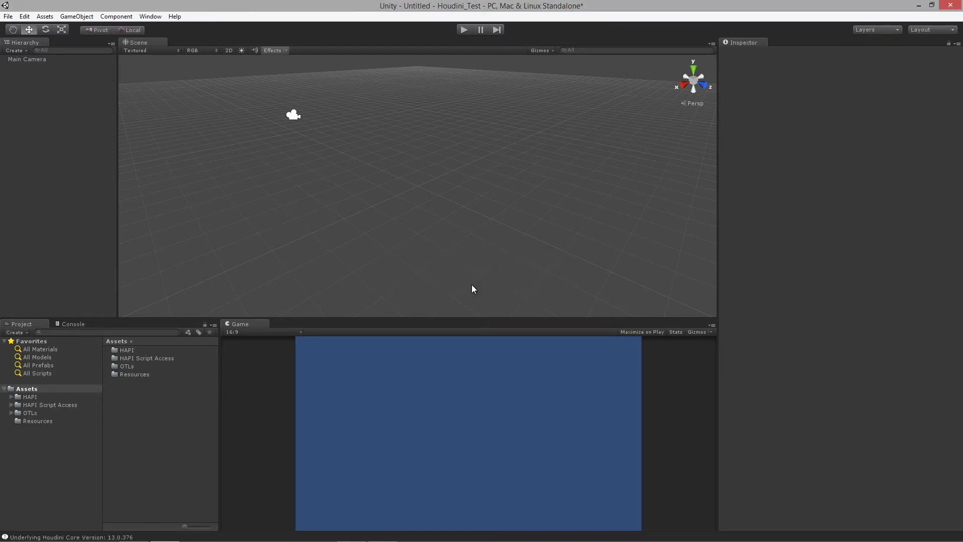
pyautogui.click(72, 323)
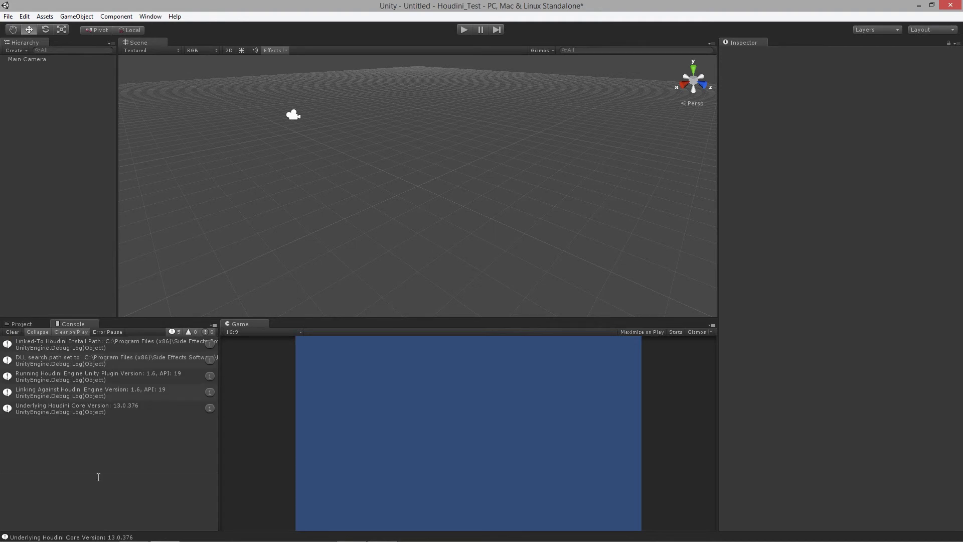
pyautogui.click(21, 324)
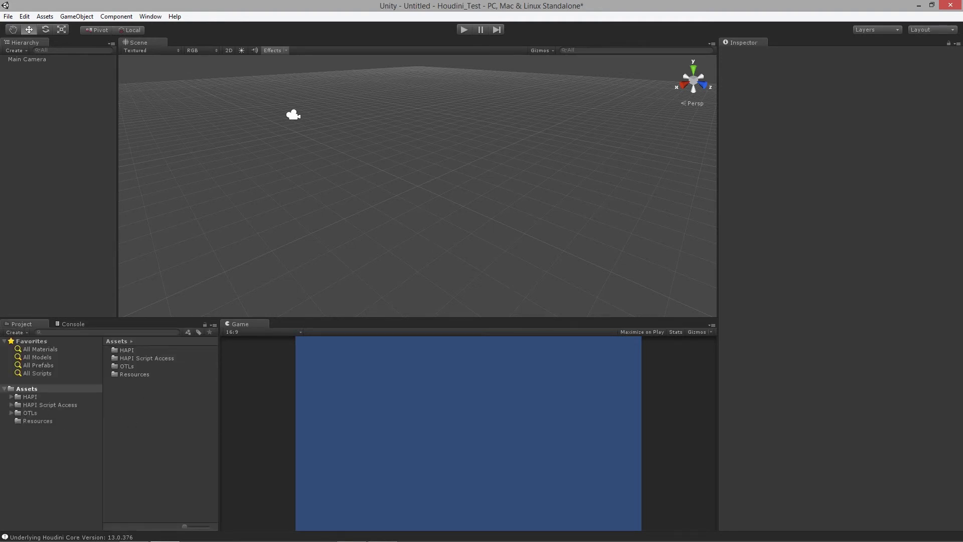
# Step: Add the UnityStaircase asset from the OTLs Samples Staircase folder to the scene hierarchy and view the whole staircase
pyautogui.click(12, 413)
pyautogui.click(80, 420)
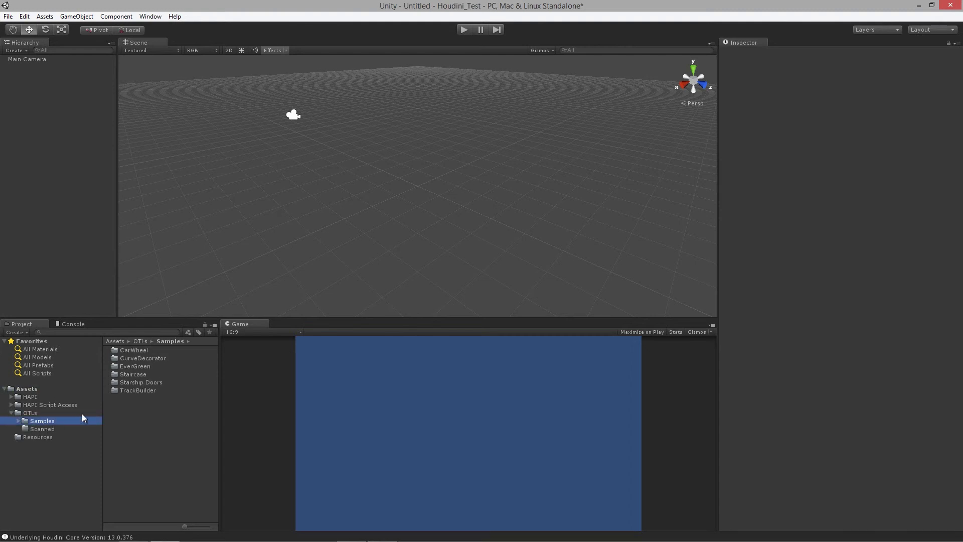
pyautogui.doubleClick(125, 374)
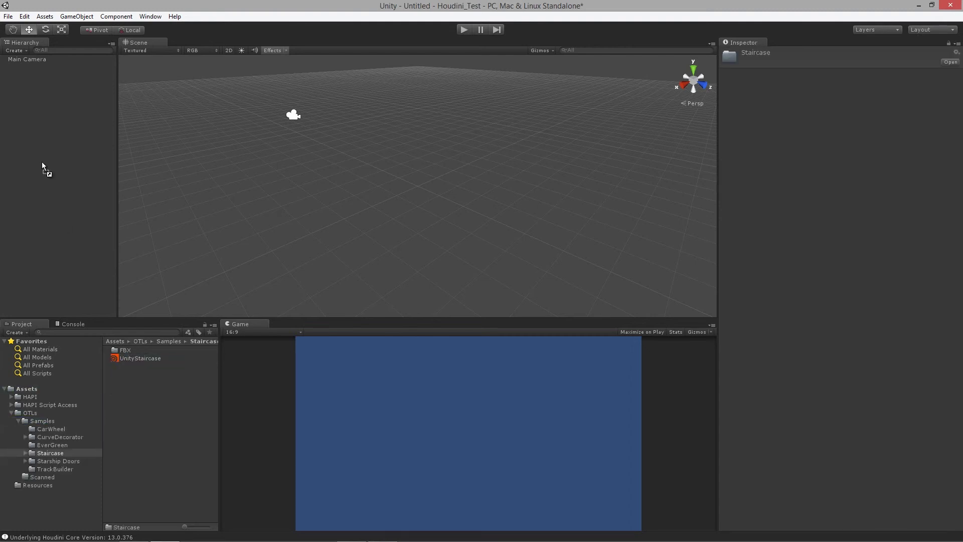
pyautogui.moveTo(42, 164); pyautogui.dragTo(43, 165)
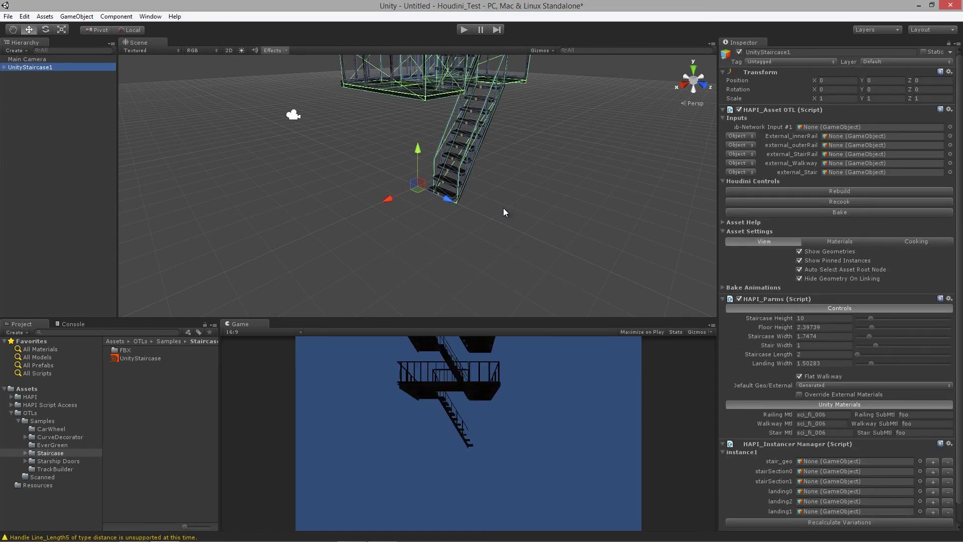
pyautogui.keyDown('alt'); pyautogui.moveTo(558, 169); pyautogui.dragTo(392, 281); pyautogui.keyUp('alt')
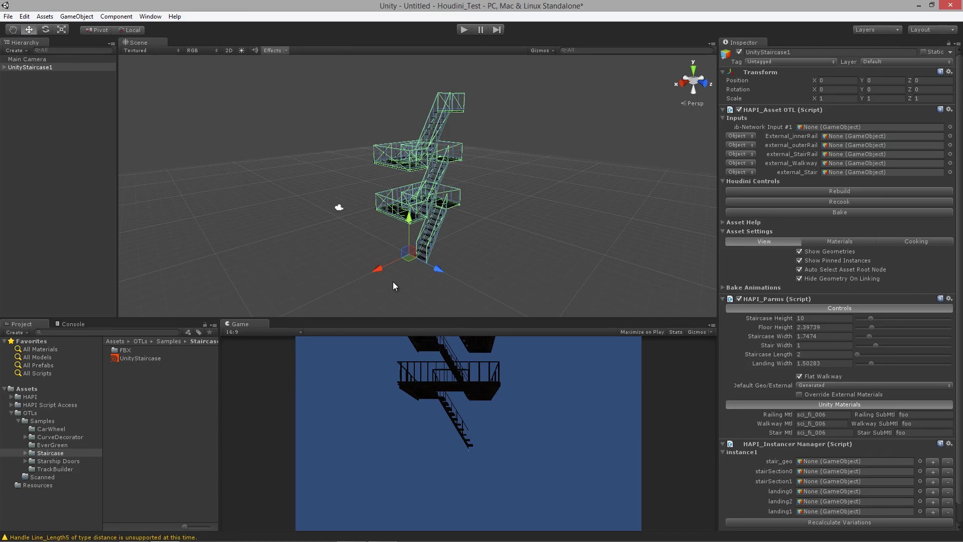